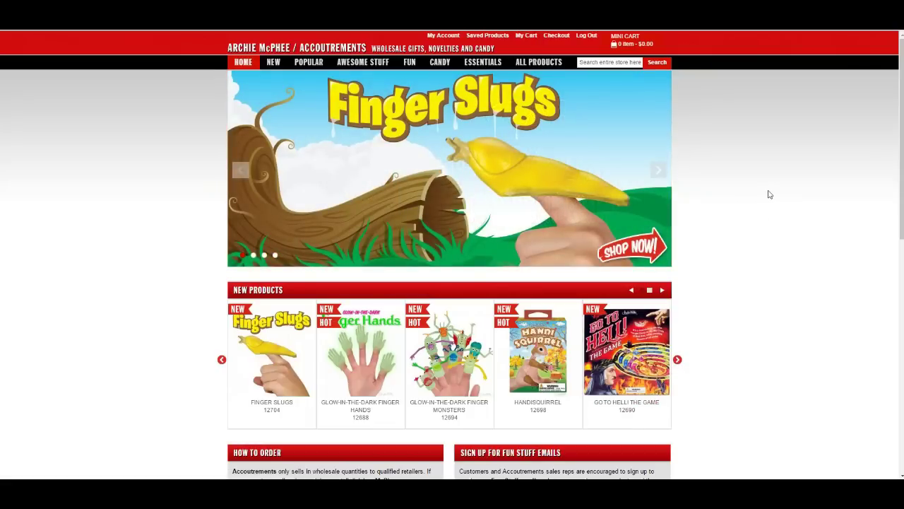
Step: Open the Glow-in-the-Dark Finger Monsters product page from the new products and examine its pricing and pack details
scroll(506, 291, down, 1)
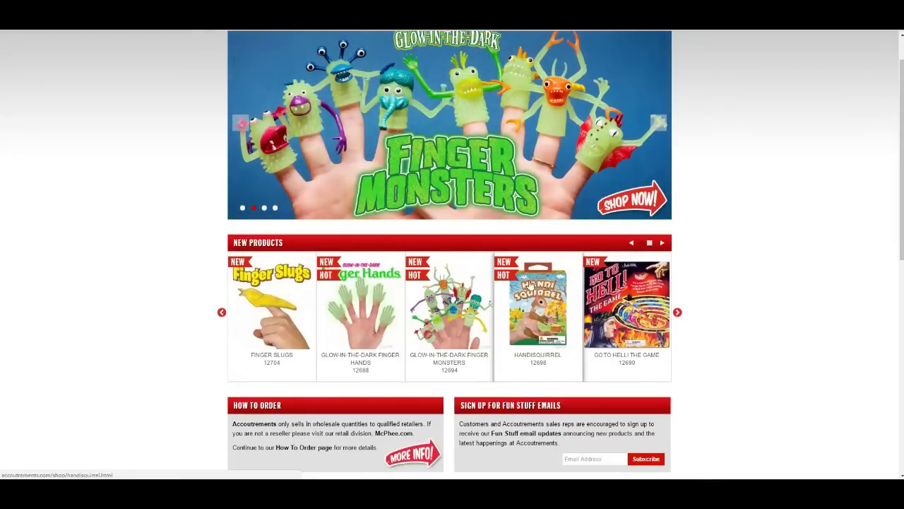
click(451, 307)
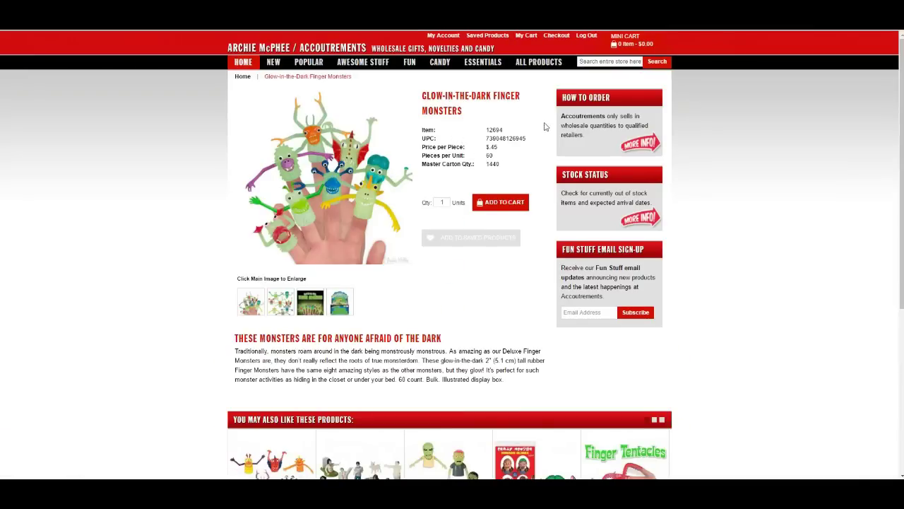
click(342, 182)
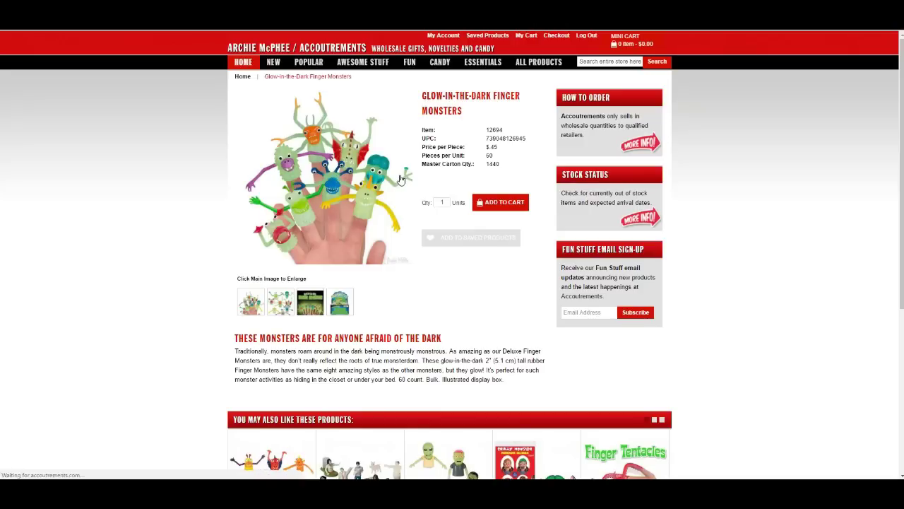
Step: Go to the Product Details Lists page and download the Accoutrements Product Details List as an Excel spreadsheet
scroll(403, 177, down, 7)
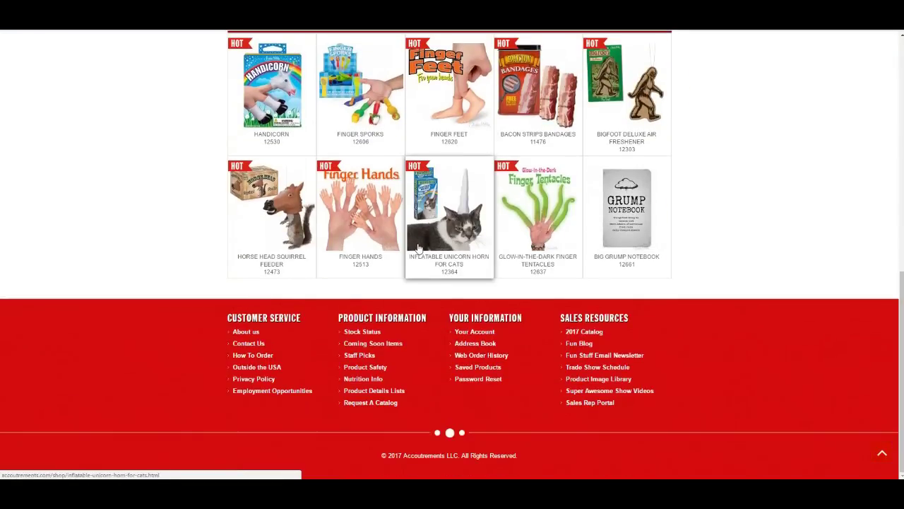
click(381, 392)
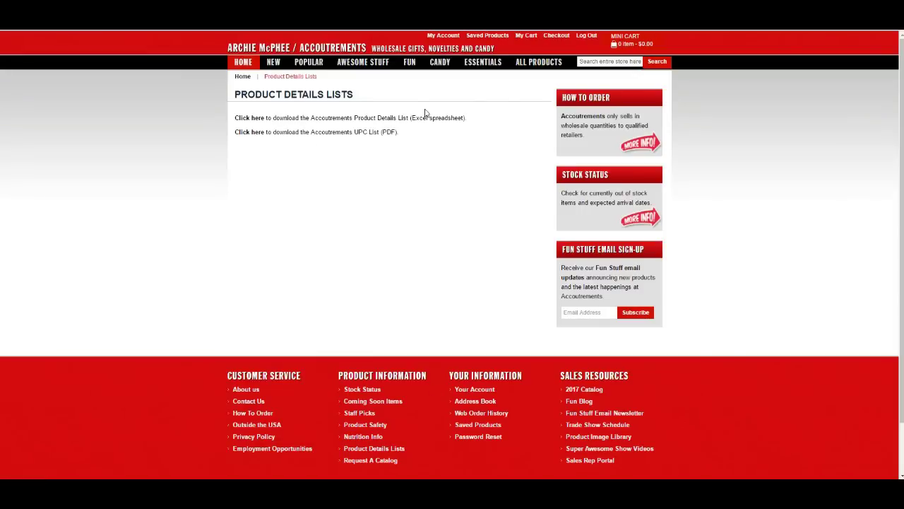
click(250, 120)
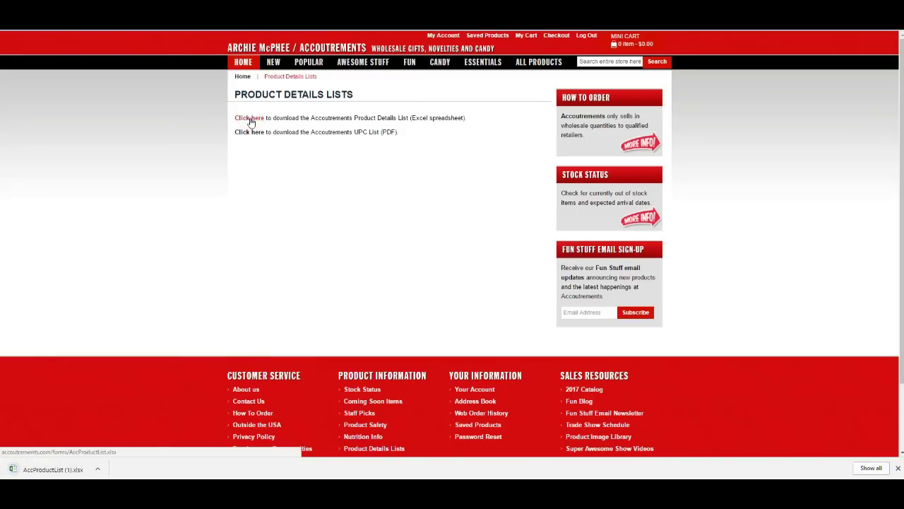
Step: Open the downloaded AccProductList (1).xlsx and examine its product rows and column headings
click(60, 468)
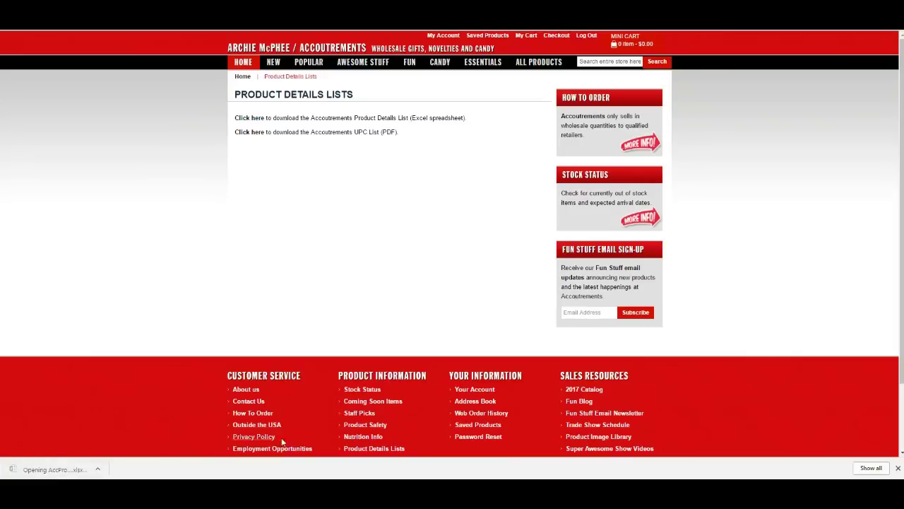
scroll(205, 297, up, 20)
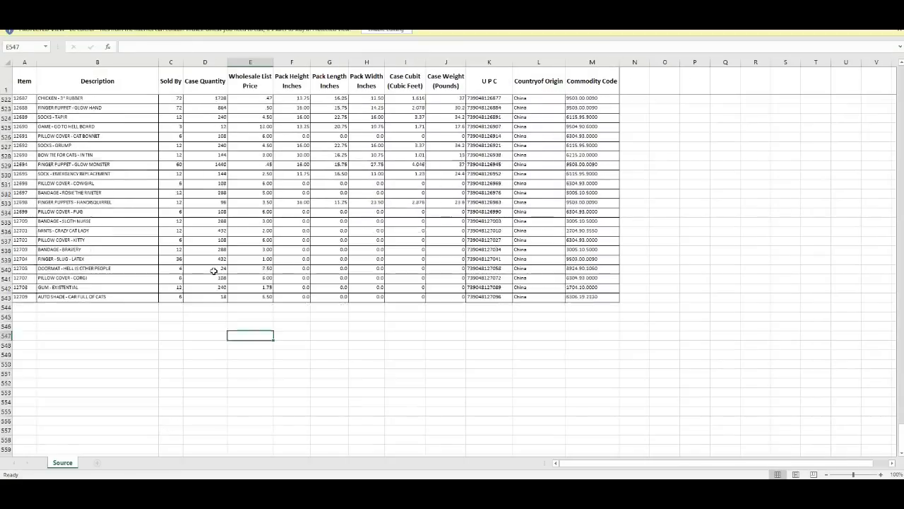
scroll(205, 255, up, 20)
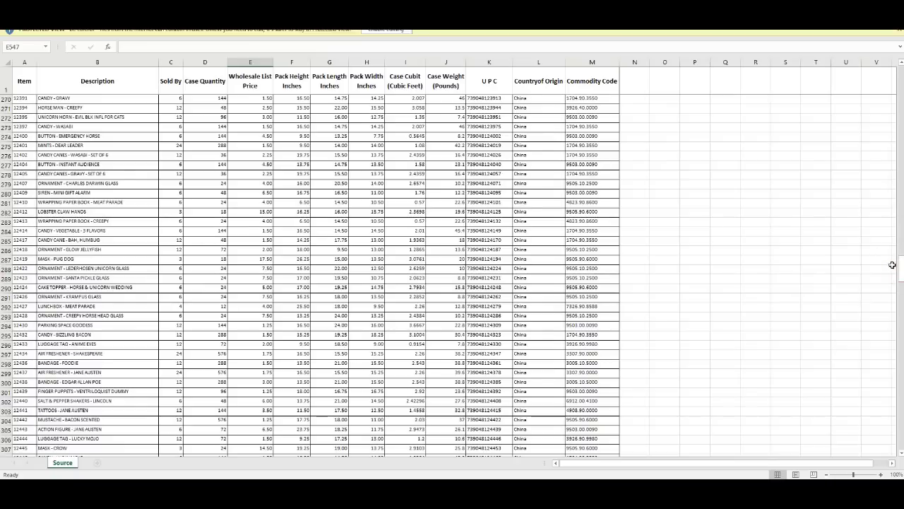
drag(900, 268, 892, 66)
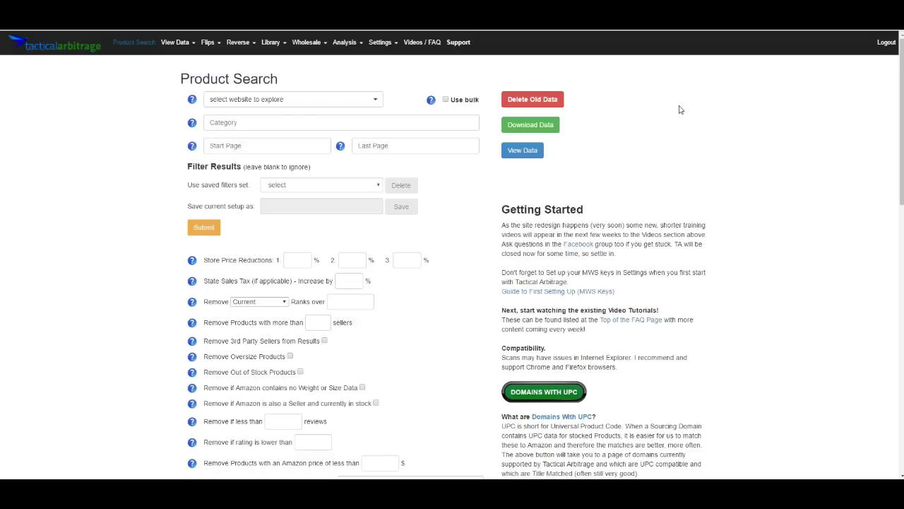
Step: Switch to Tactical Arbitrage, open the Wholesale Search page and look over its filter options
click(308, 47)
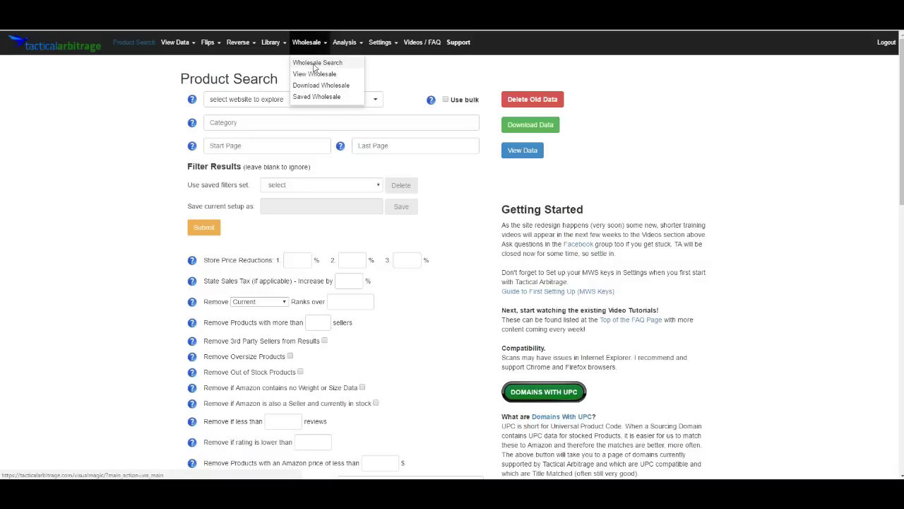
click(315, 73)
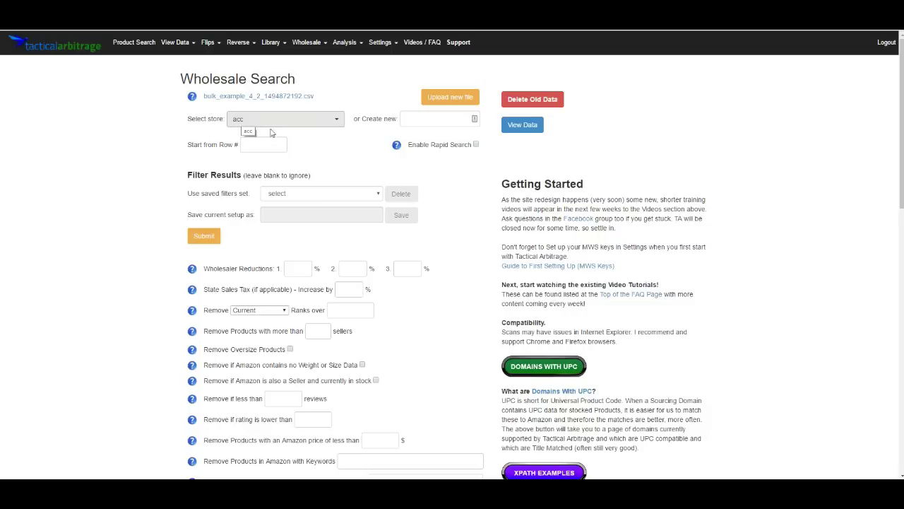
scroll(248, 231, down, 10)
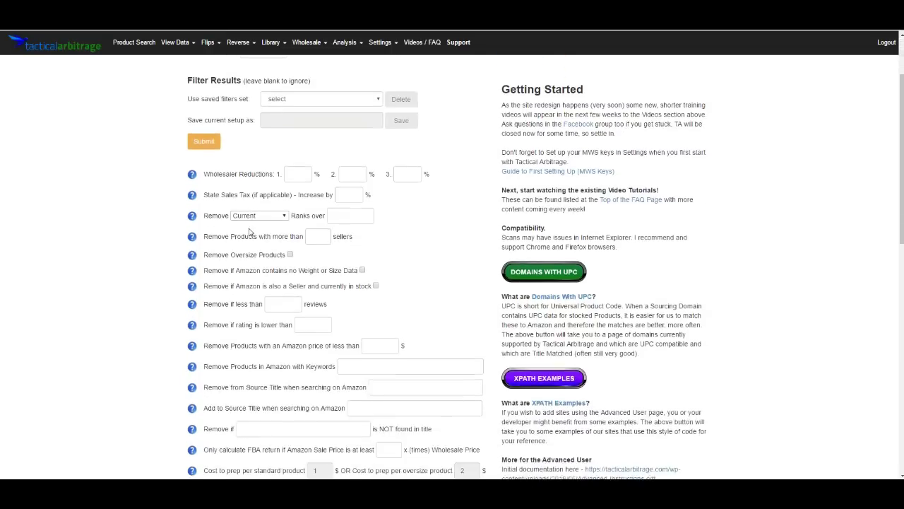
scroll(245, 232, up, 9)
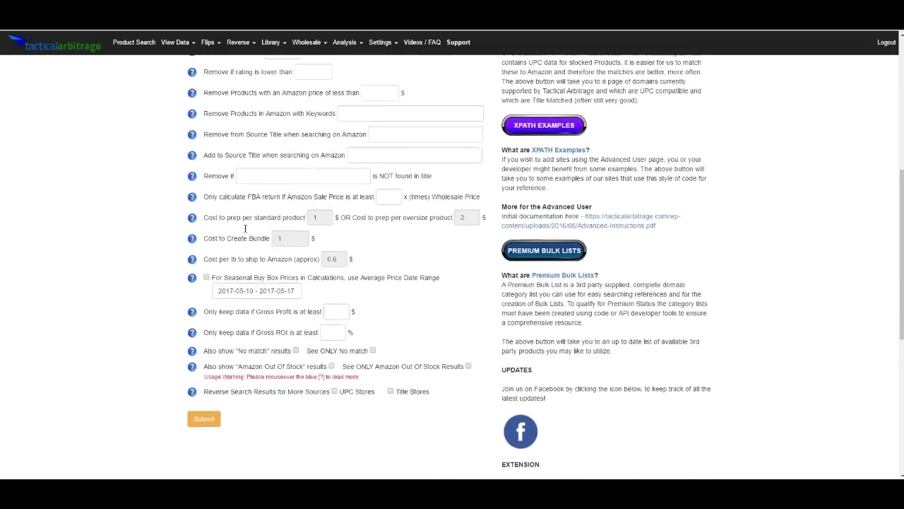
scroll(242, 230, up, 1)
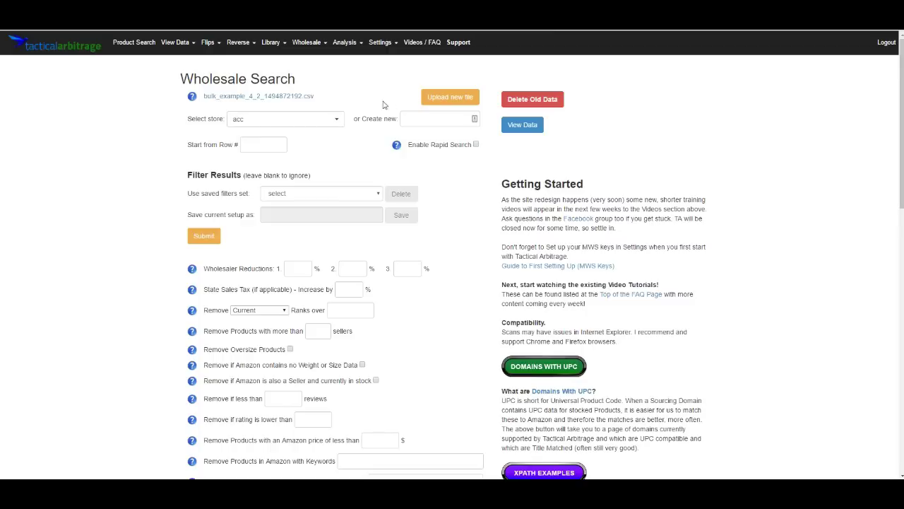
Step: Upload AccProductList (1).xlsx as a new wholesale list file to reach its column mapping
click(444, 99)
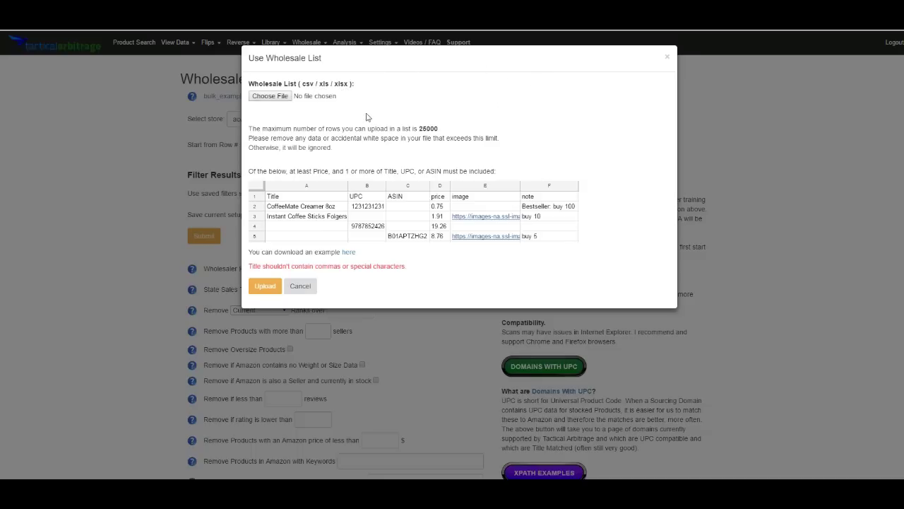
click(283, 99)
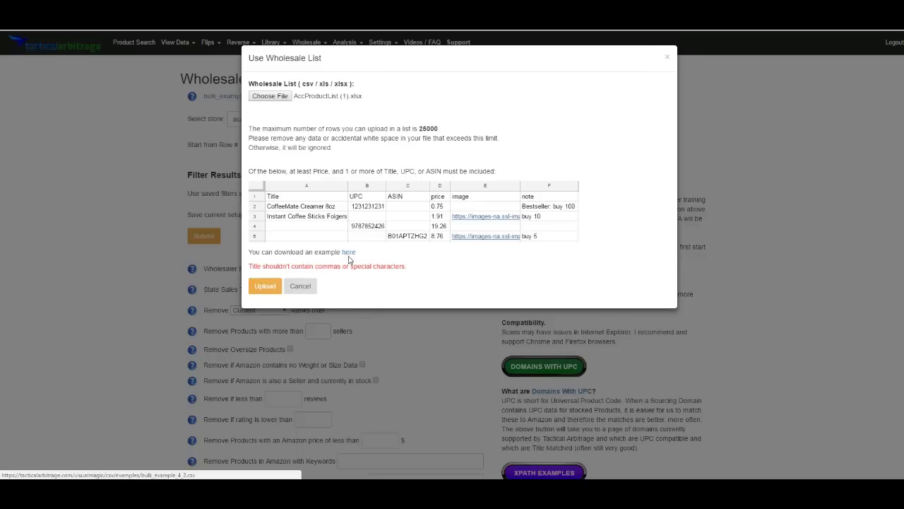
click(265, 286)
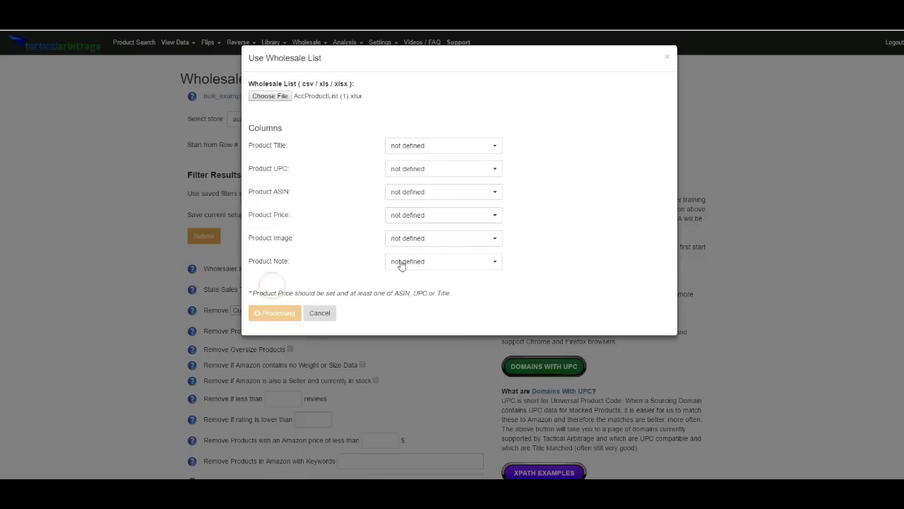
Step: Map Product Title to Description, Product UPC to U P C, and Product Price to Wholesale List Price
click(430, 149)
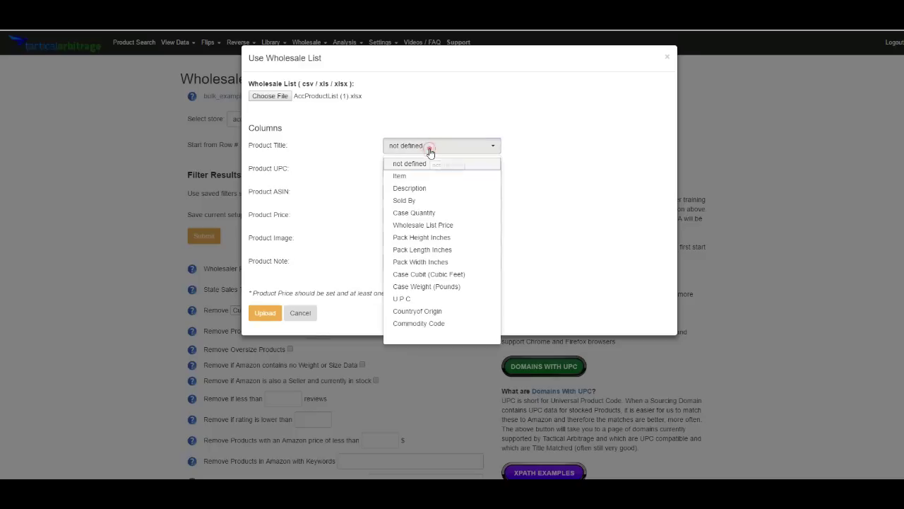
click(431, 188)
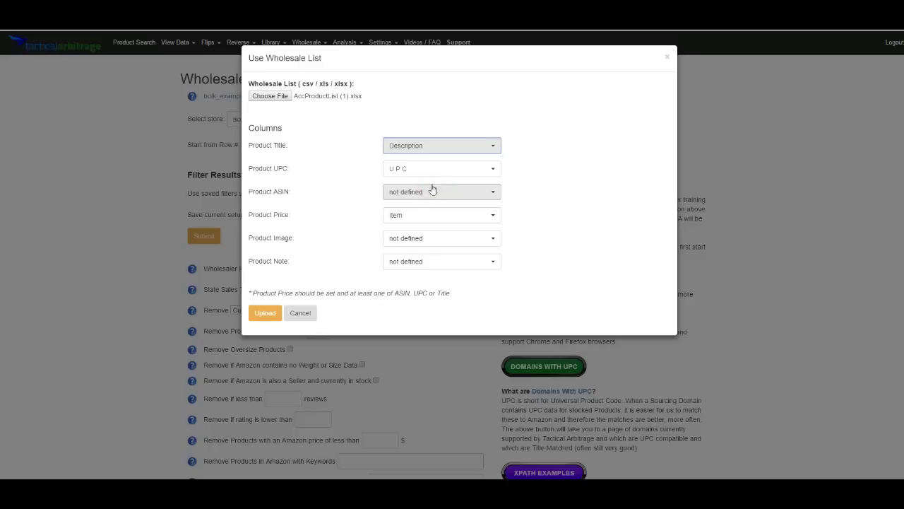
click(434, 170)
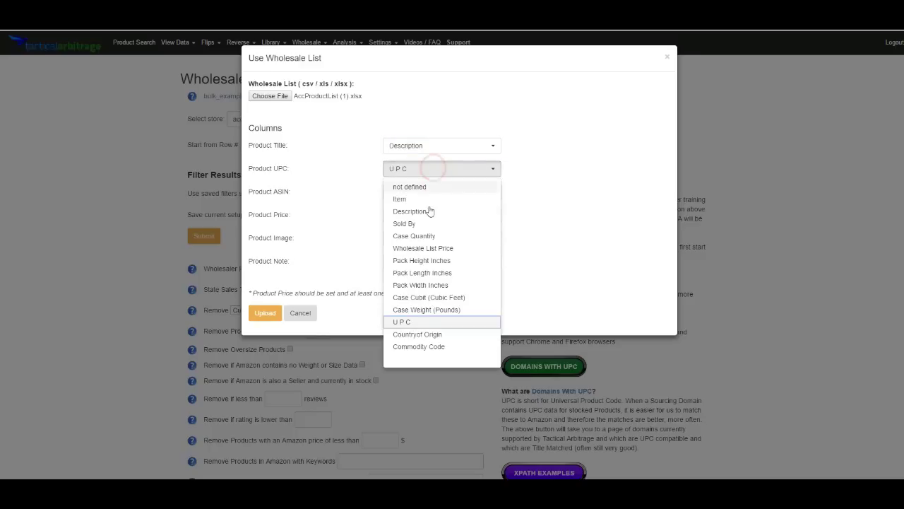
click(421, 322)
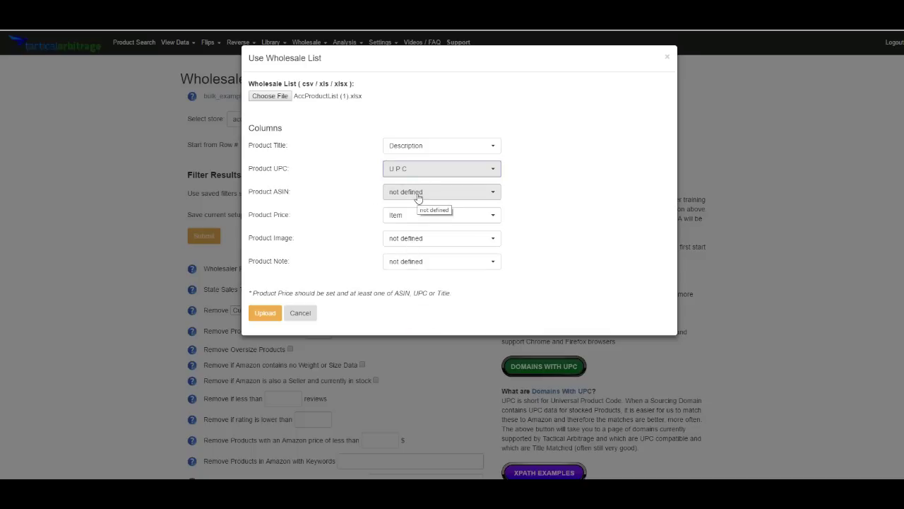
click(422, 214)
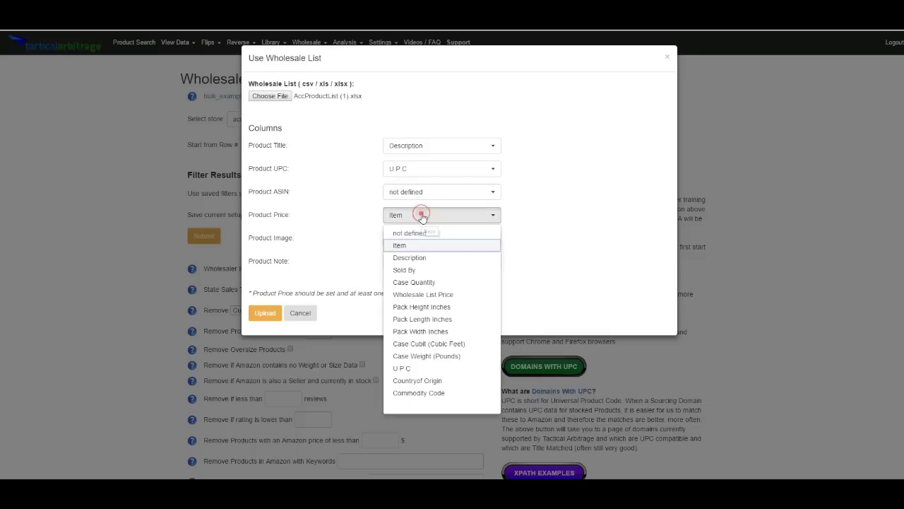
click(456, 295)
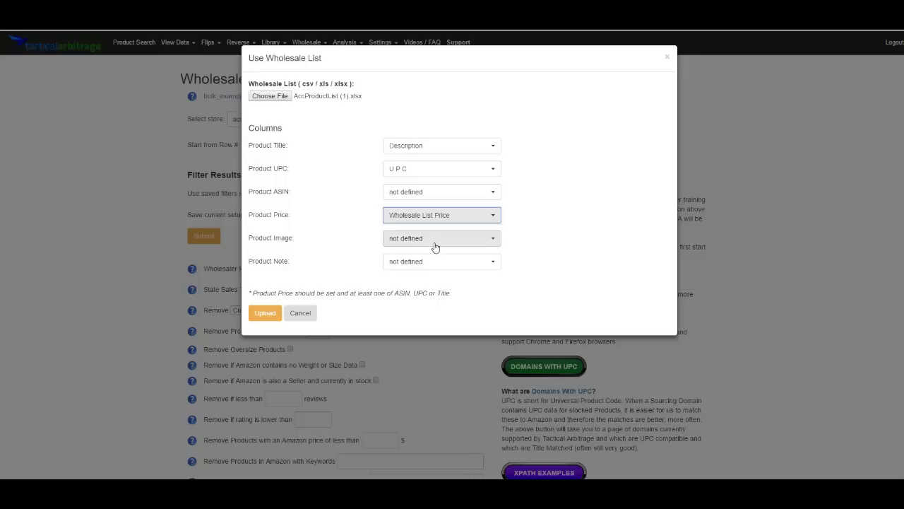
Step: Map Product Note to Item and upload the wholesale list with the defined columns
click(431, 262)
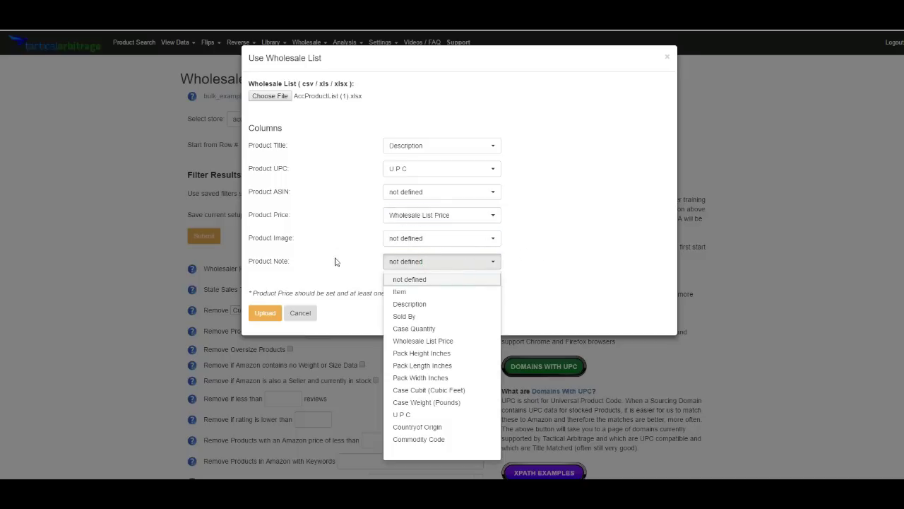
click(399, 291)
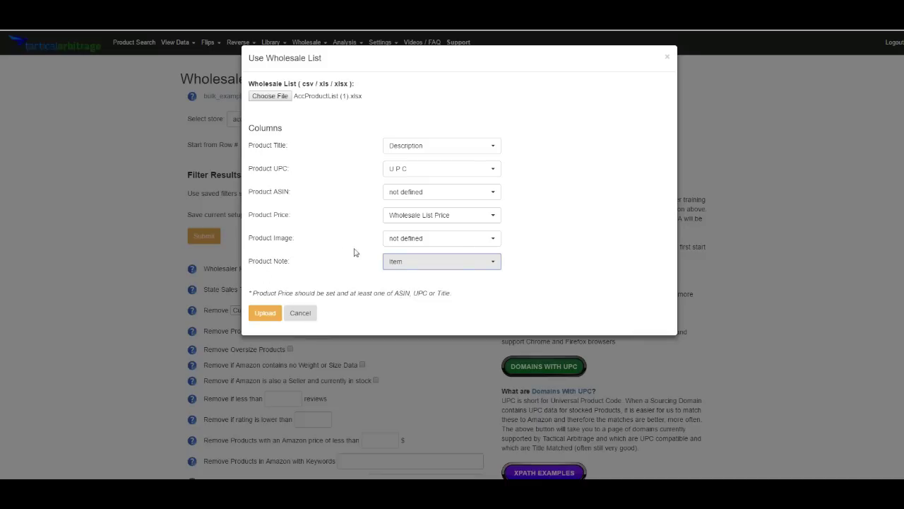
click(268, 317)
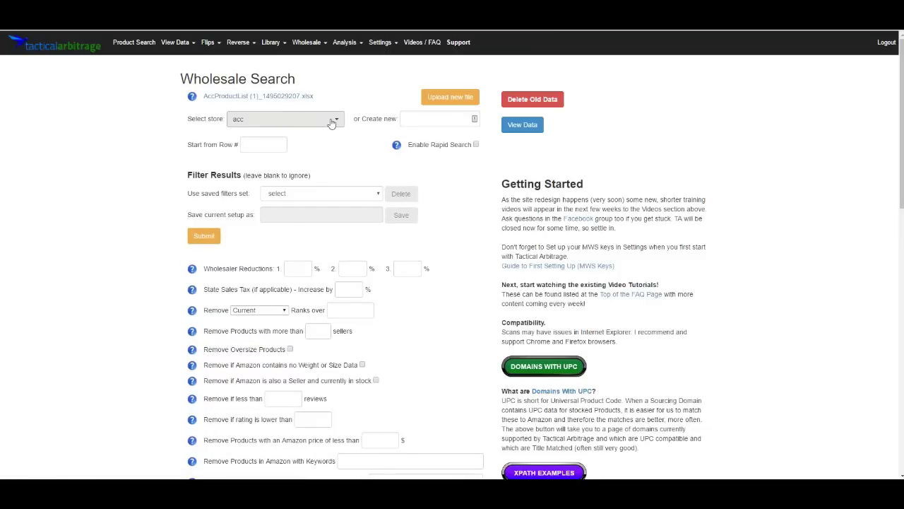
Step: Enter acctest1 as the new store name and check the help note on Rapid Search
click(435, 120)
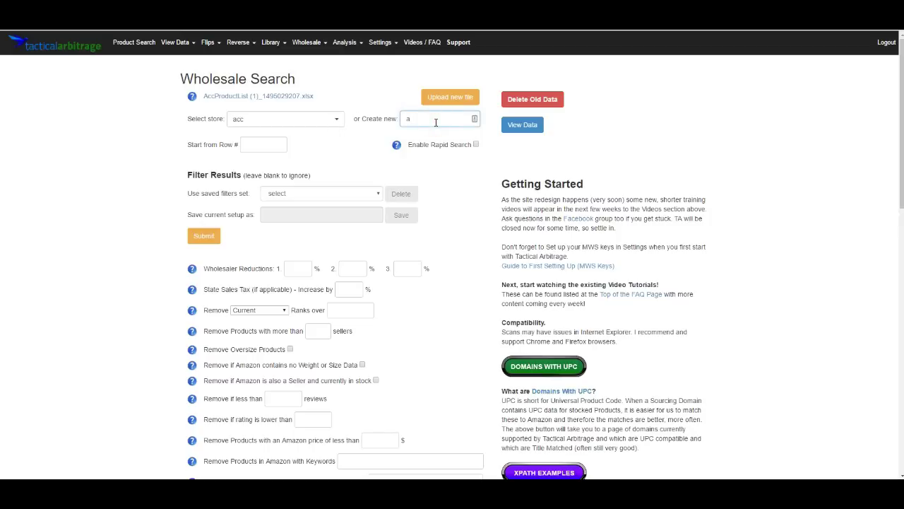
text(acctest1)
mouse_move(394, 150)
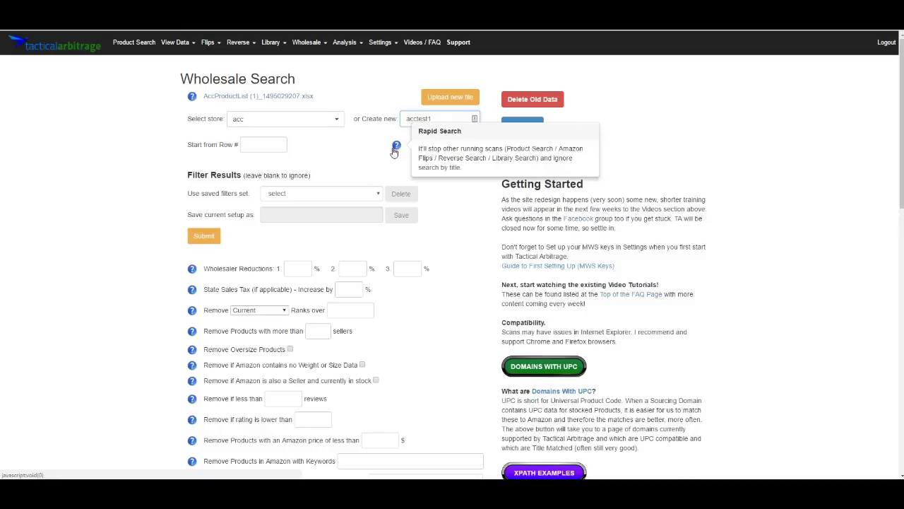
click(316, 196)
click(330, 144)
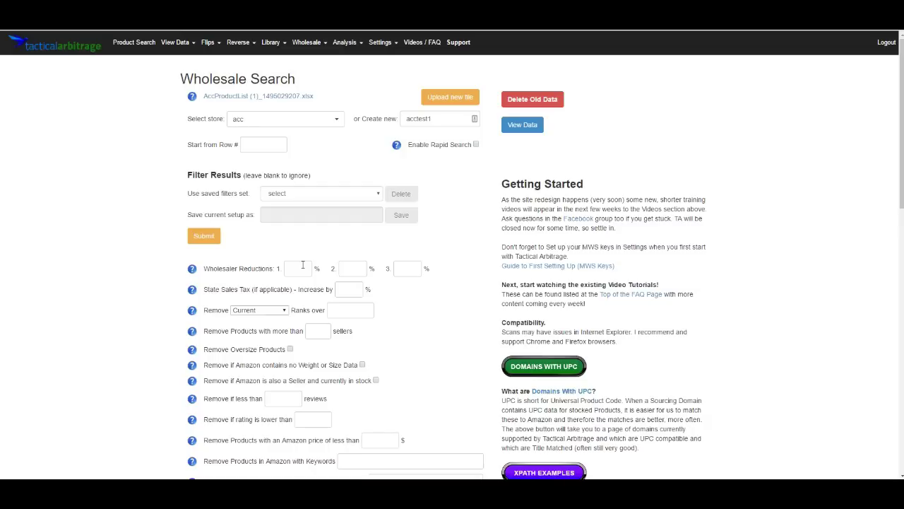
Step: Set the first wholesaler reduction to 5%, and remove current ranks over 500,000 and products with more than 30 sellers
click(302, 264)
click(363, 309)
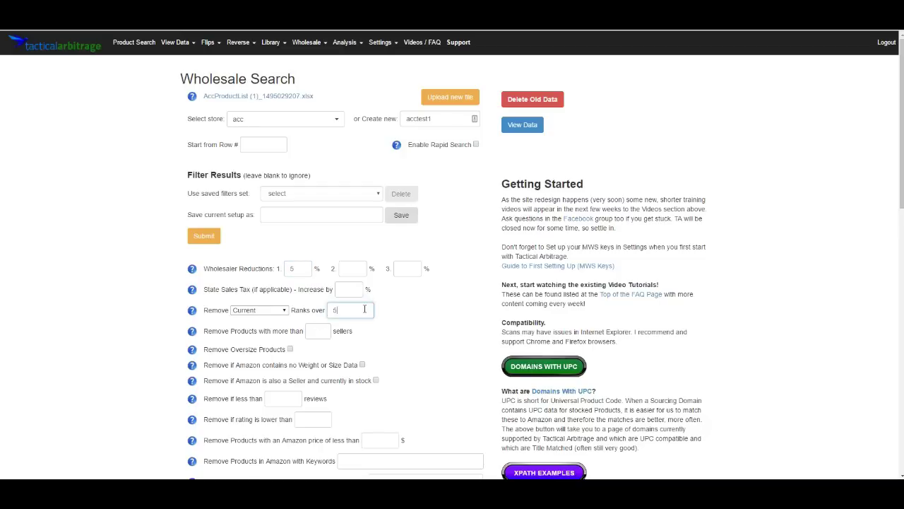
text(500,000)
click(319, 332)
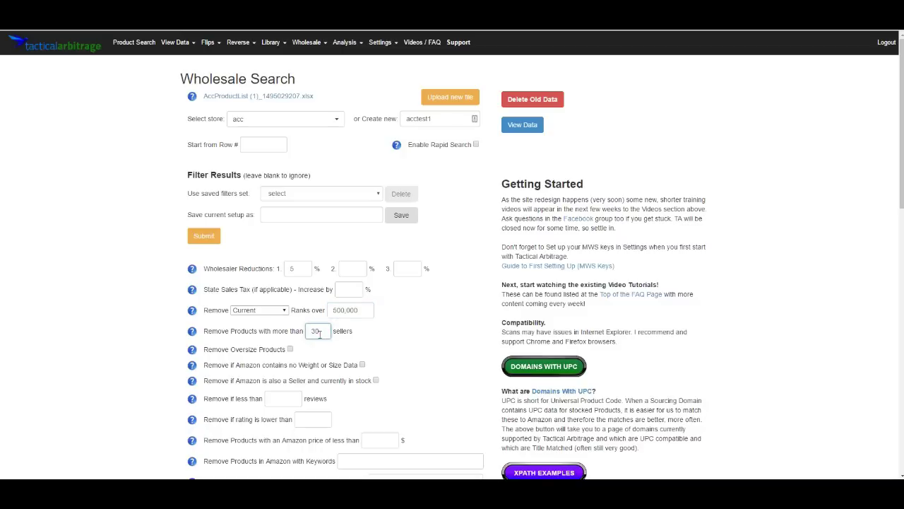
scroll(285, 364, down, 2)
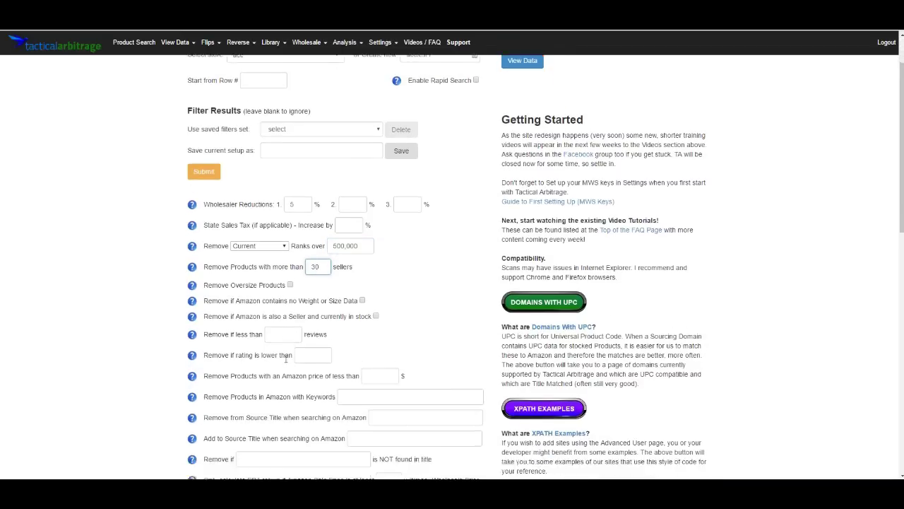
scroll(292, 307, down, 1)
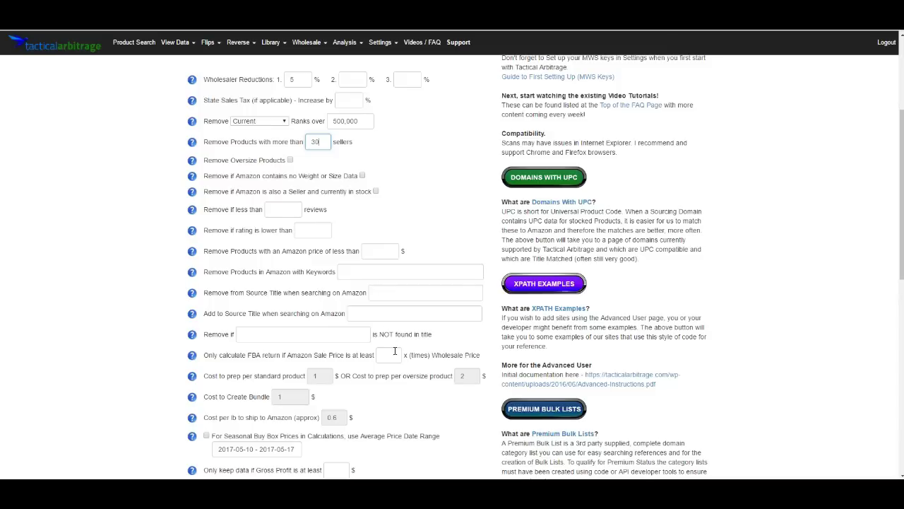
scroll(394, 351, down, 1)
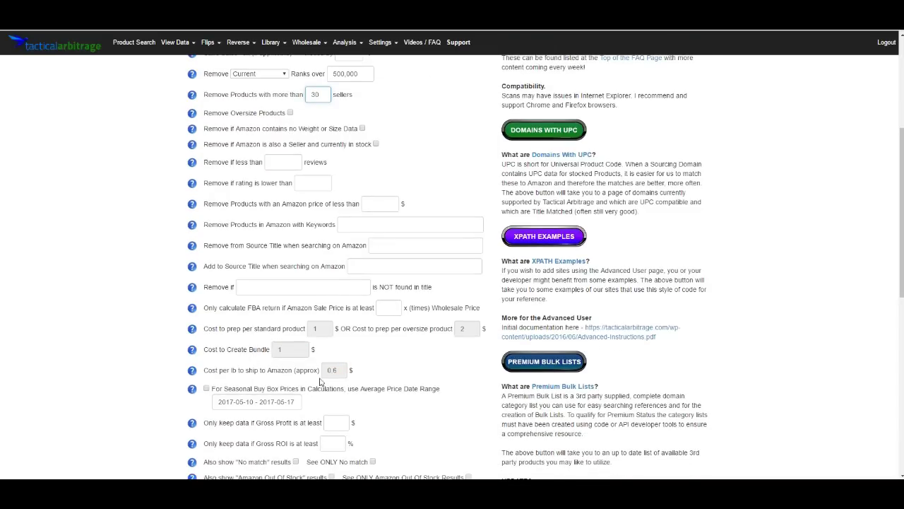
Step: Look over the remaining filters and exclude products where Amazon is also a seller and currently in stock
scroll(342, 388, down, 1)
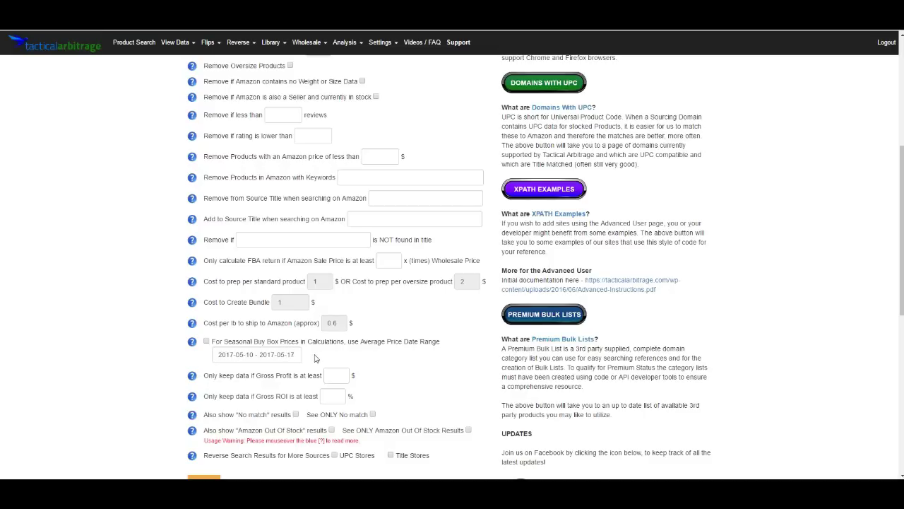
scroll(297, 385, down, 1)
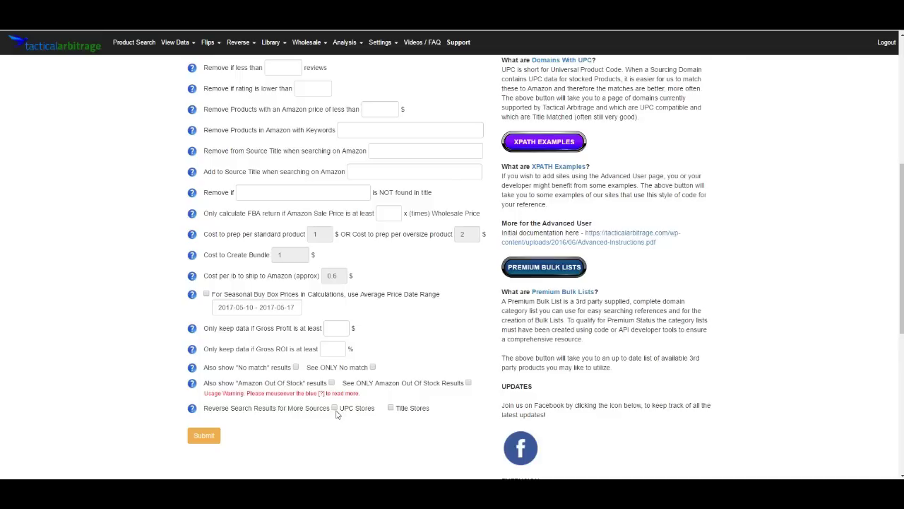
scroll(336, 414, up, 2)
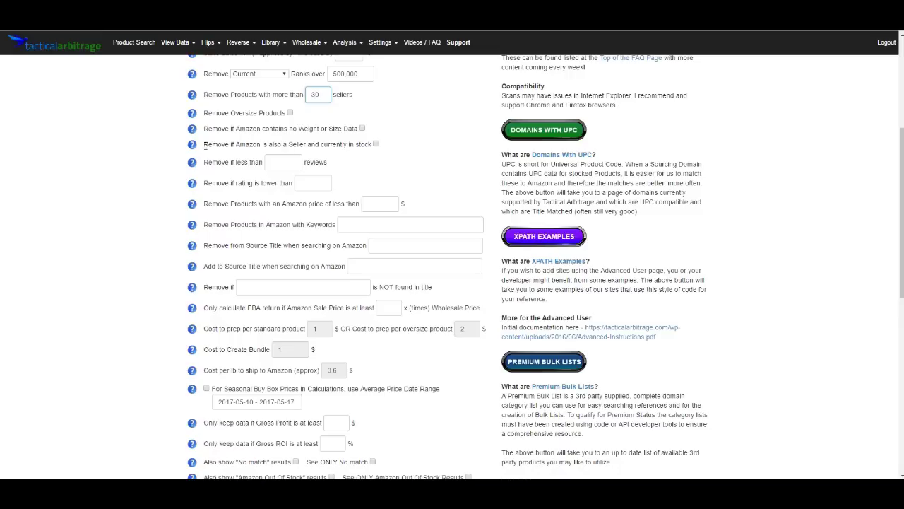
click(376, 144)
Step: Save the current filter setup as acctest1 and submit the wholesale search
scroll(411, 185, up, 4)
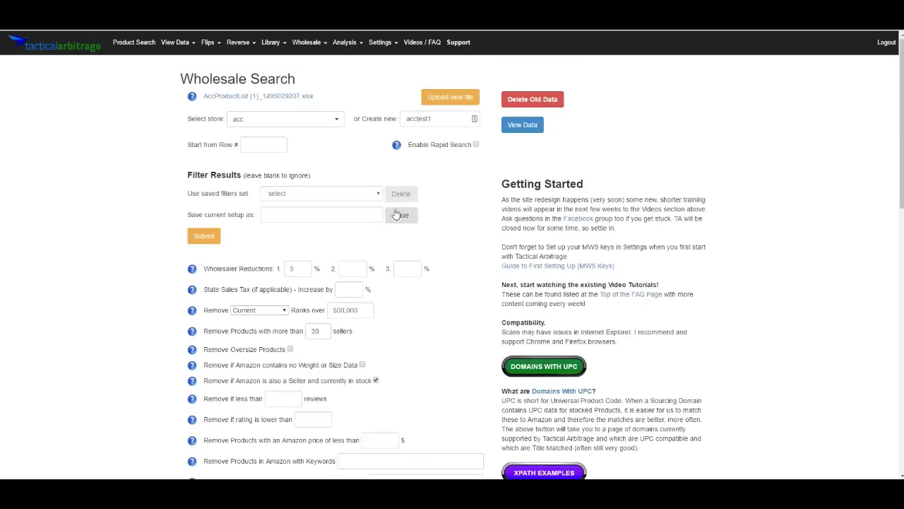
click(277, 212)
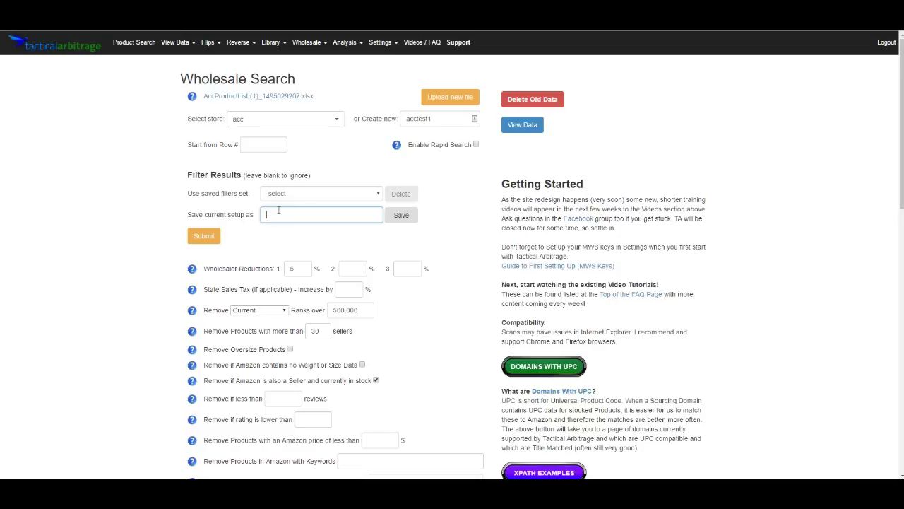
text(acctest1)
click(408, 217)
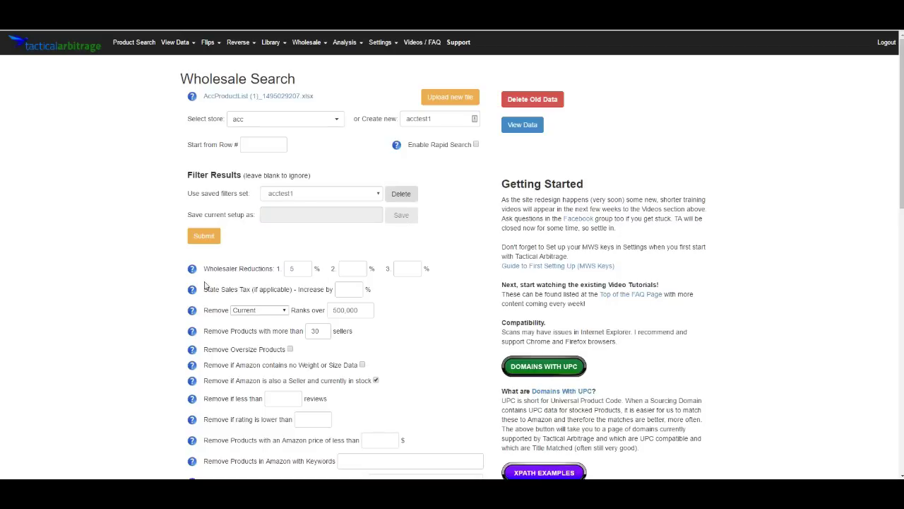
click(211, 240)
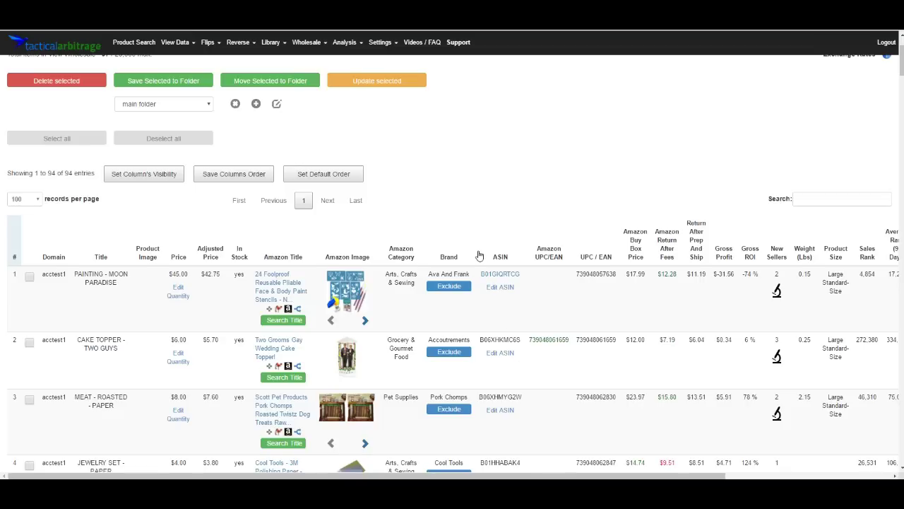
Step: Examine the acctest1 results, comparing source titles and UPCs with the Amazon matches, profit, ROI, rank and note columns
scroll(479, 255, down, 5)
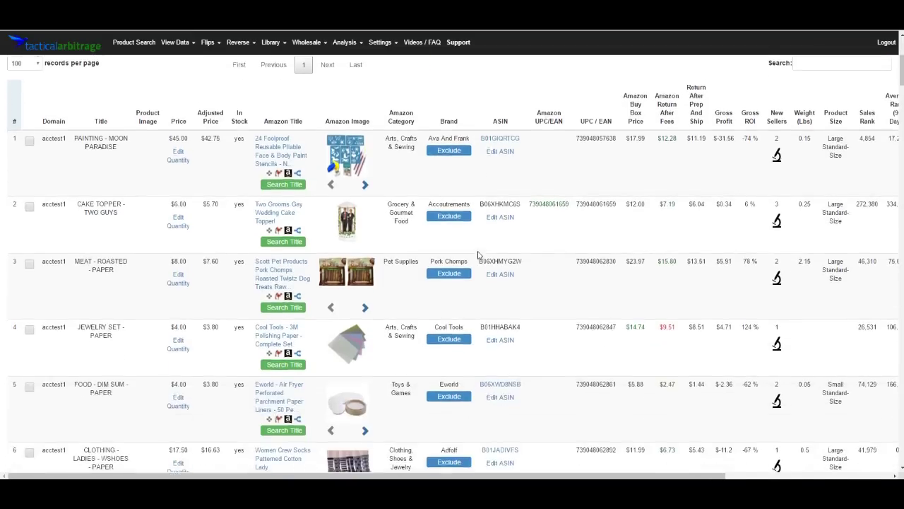
scroll(477, 255, down, 1)
scroll(478, 255, up, 1)
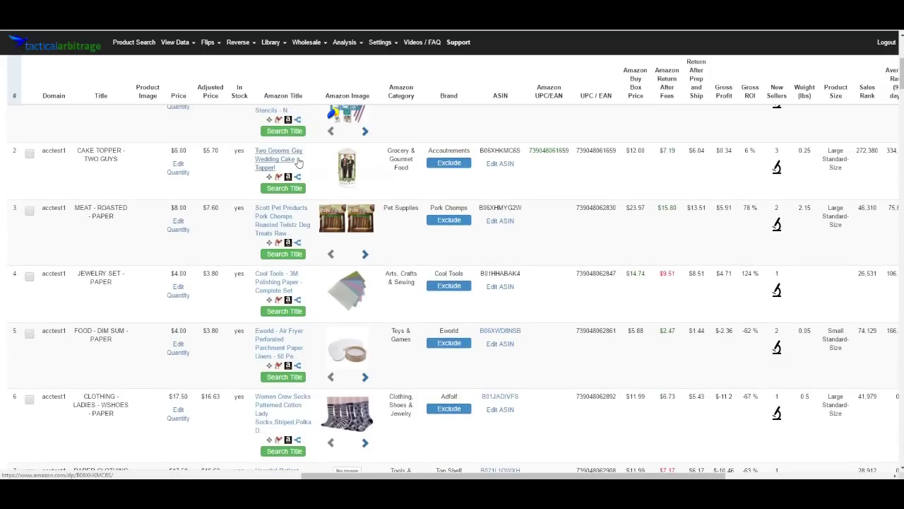
scroll(400, 390, down, 8)
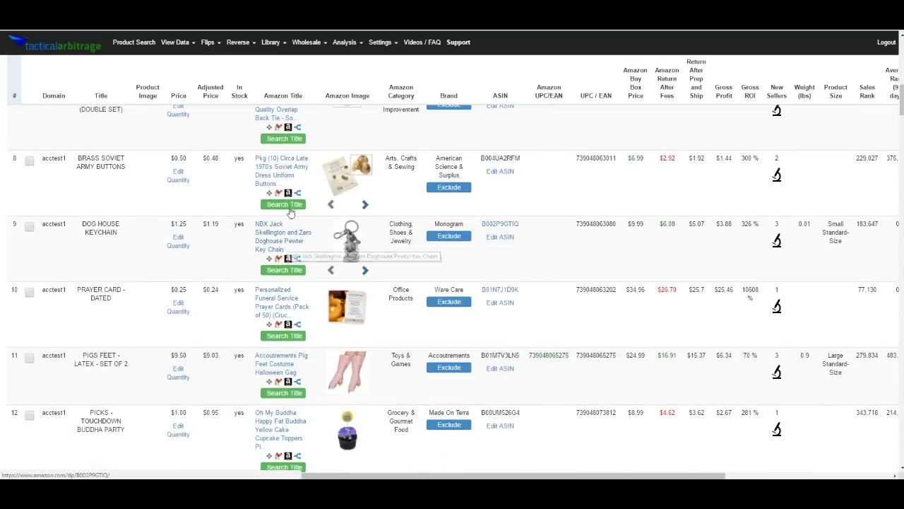
scroll(295, 237, down, 1)
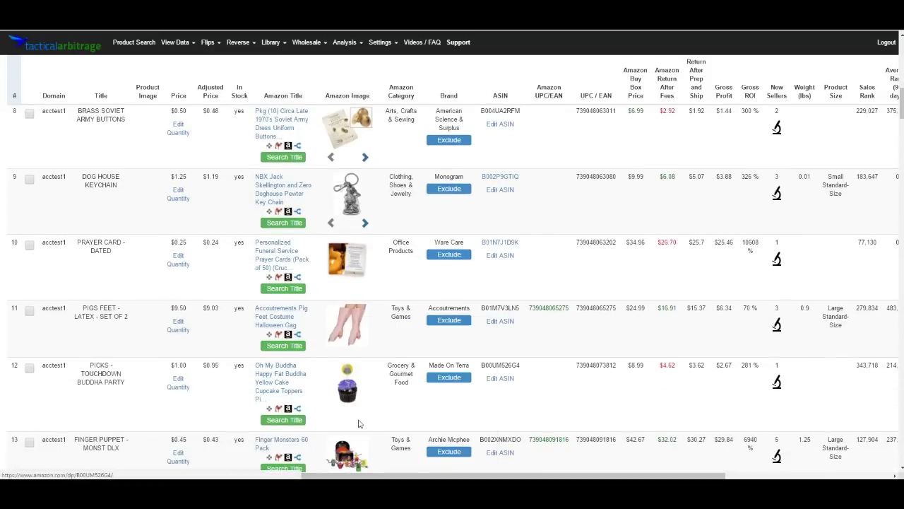
mouse_move(364, 333)
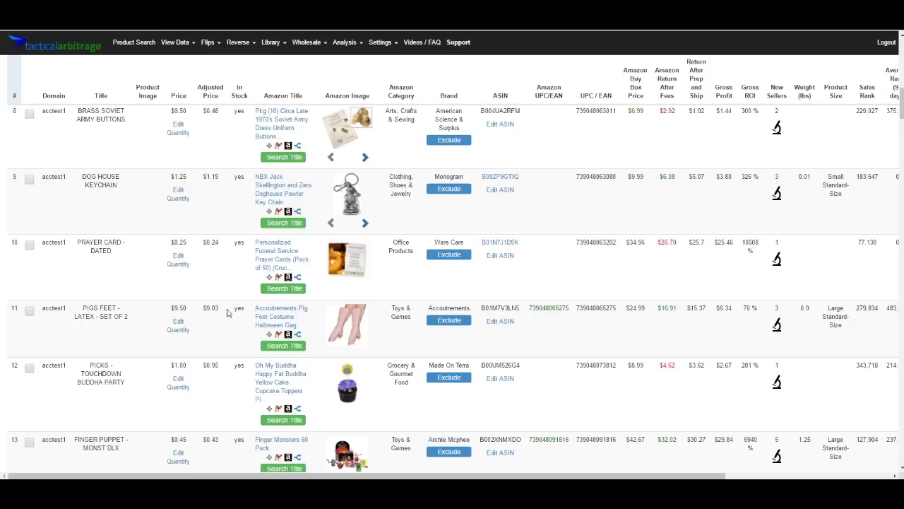
mouse_move(338, 323)
drag(648, 476, 797, 475)
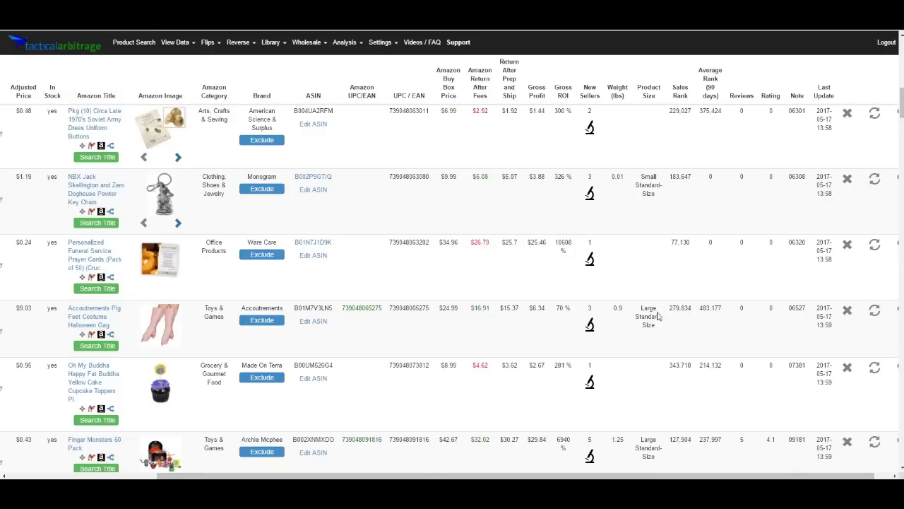
Step: Download the wholesale results as a CSV file and open it in Excel
click(309, 45)
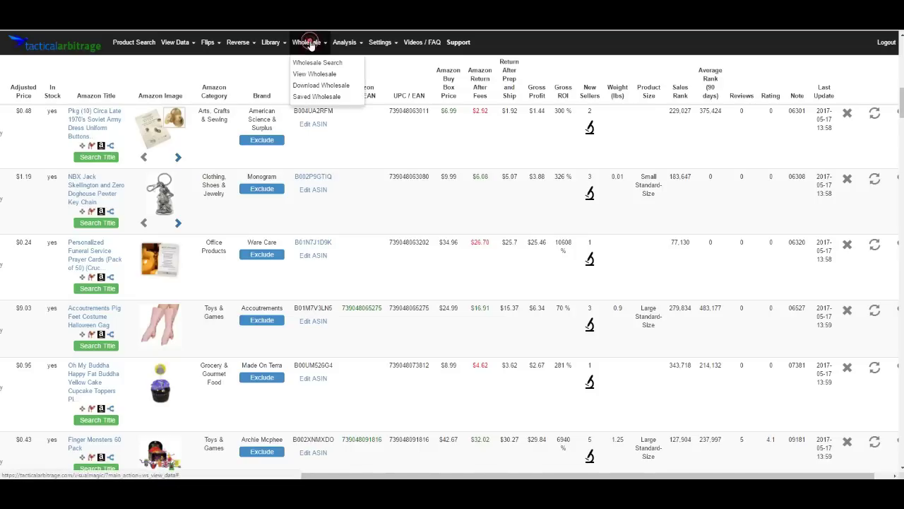
click(328, 85)
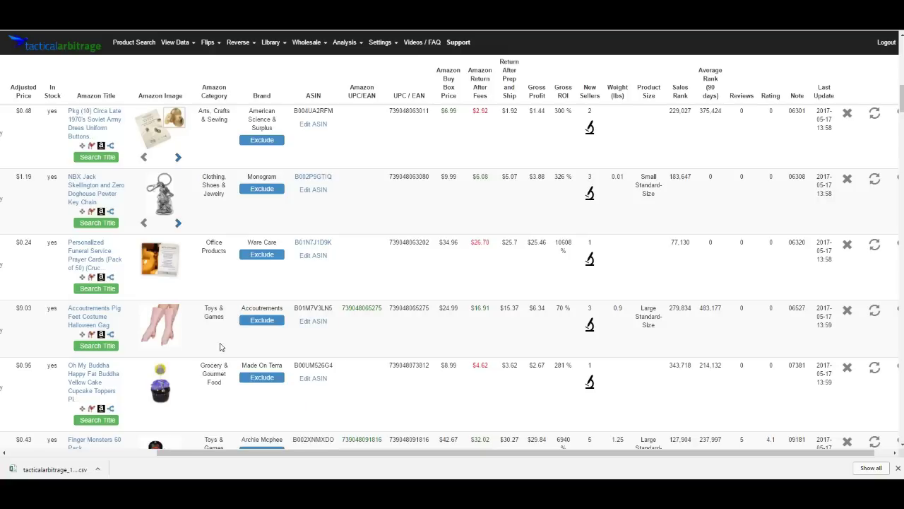
click(54, 469)
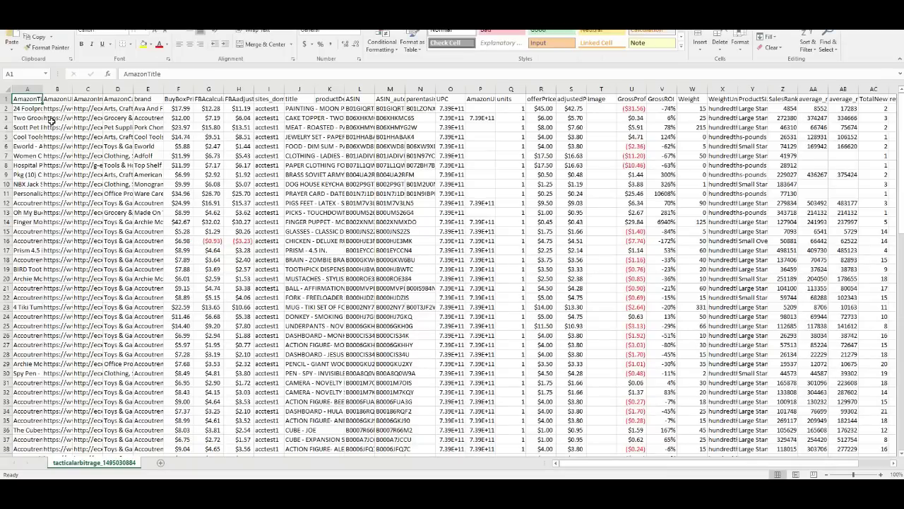
Step: Examine the header row of the exported results across all columns, from the Amazon title through to the note
key(Right)
key(Right)
key(Right)
key(Right)
key(Right)
key(Right)
key(Right)
key(Right)
key(Right)
key(Right)
key(Right)
key(Right)
key(Right)
key(Right)
key(Right)
key(Right)
key(Right)
key(Right)
key(Right)
key(Right)
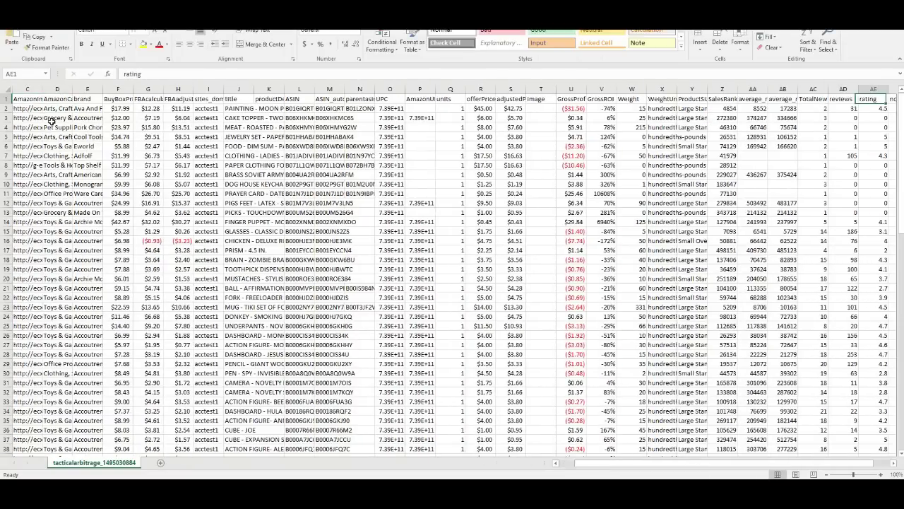
key(Right)
key(Right)
key(Right)
key(Right)
key(Right)
key(Right)
key(Right)
key(Right)
key(Left)
key(Left)
key(Left)
key(Left)
key(Left)
key(Left)
key(Left)
key(Left)
key(Left)
key(Left)
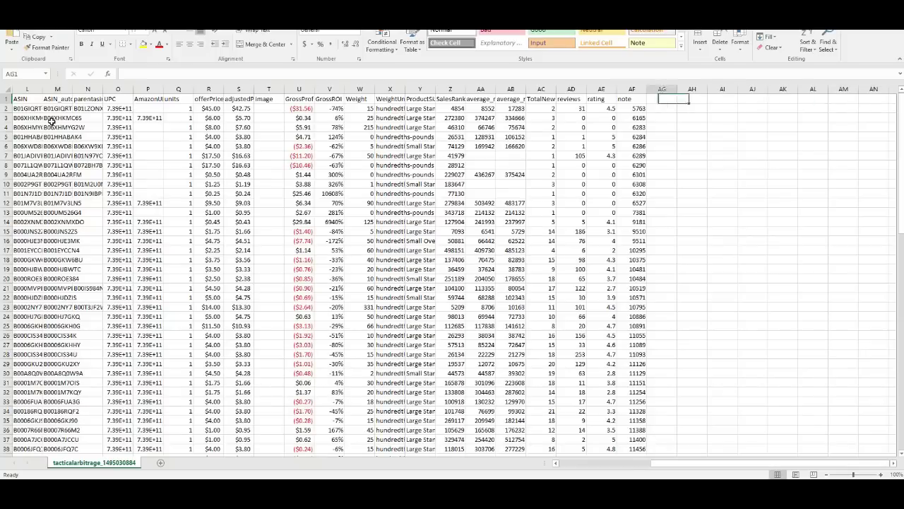
key(Left)
key(Left)
key(Left)
key(Left)
key(Left)
key(Left)
key(Left)
key(Left)
key(Left)
key(Left)
key(Left)
key(Left)
key(Left)
key(Left)
key(Left)
key(Left)
key(Left)
key(Left)
key(Left)
key(Left)
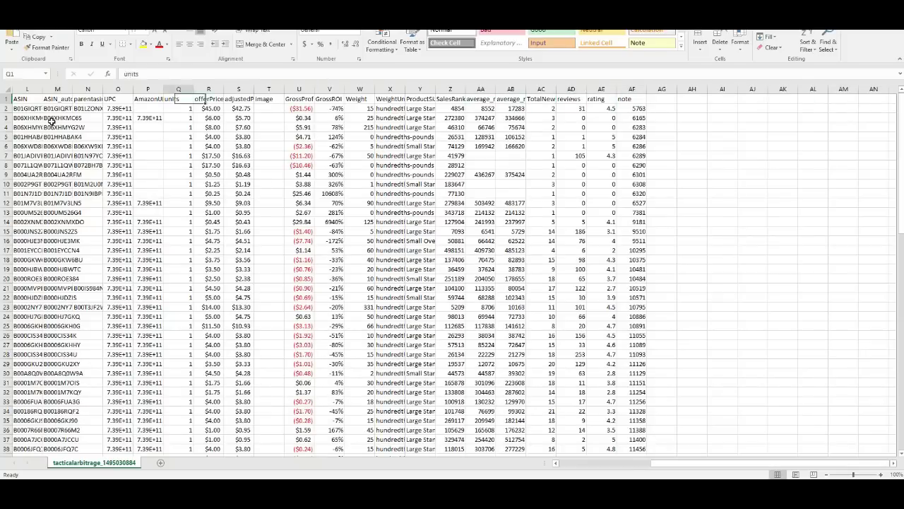
key(Left)
key(Left)
key(Left)
key(Left)
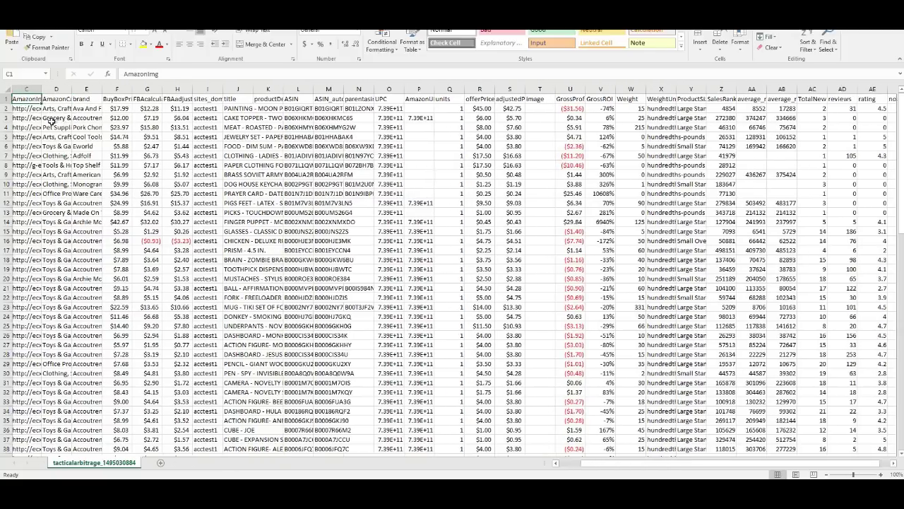